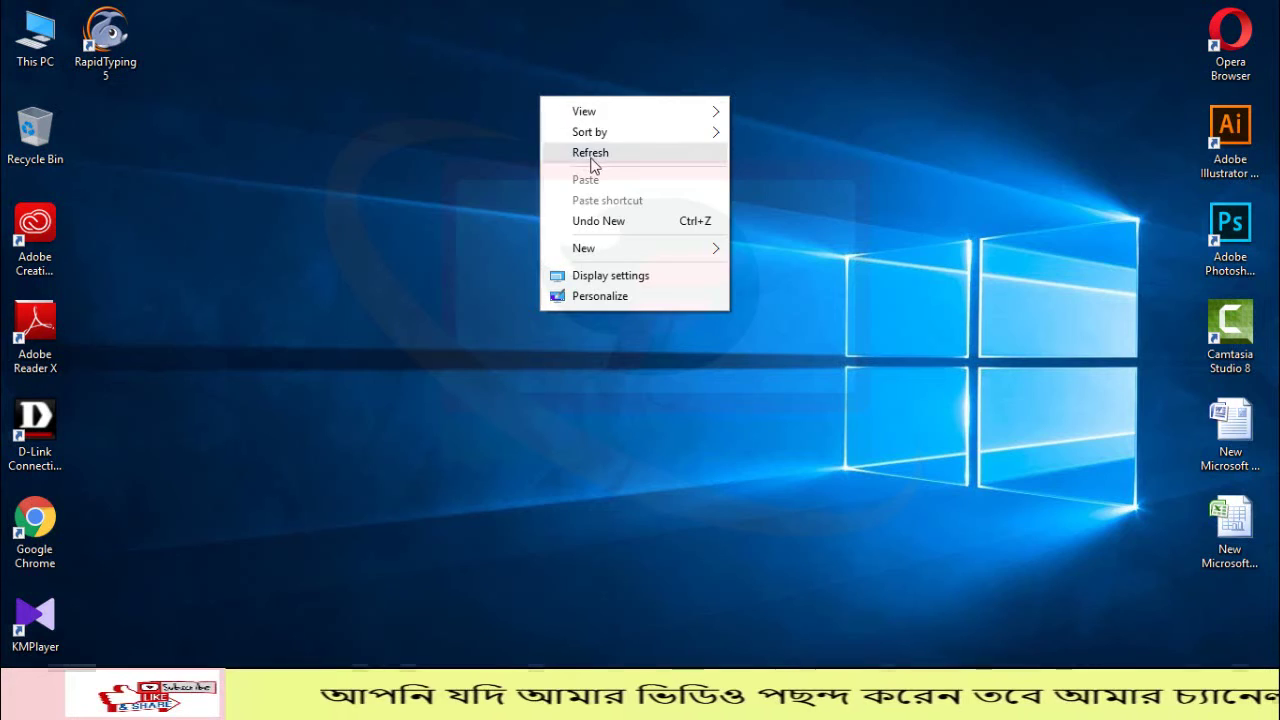
Step: Refresh the Windows desktop before returning to the Excel salary workbook
{"action": "left_click", "coordinate": [591, 155]}
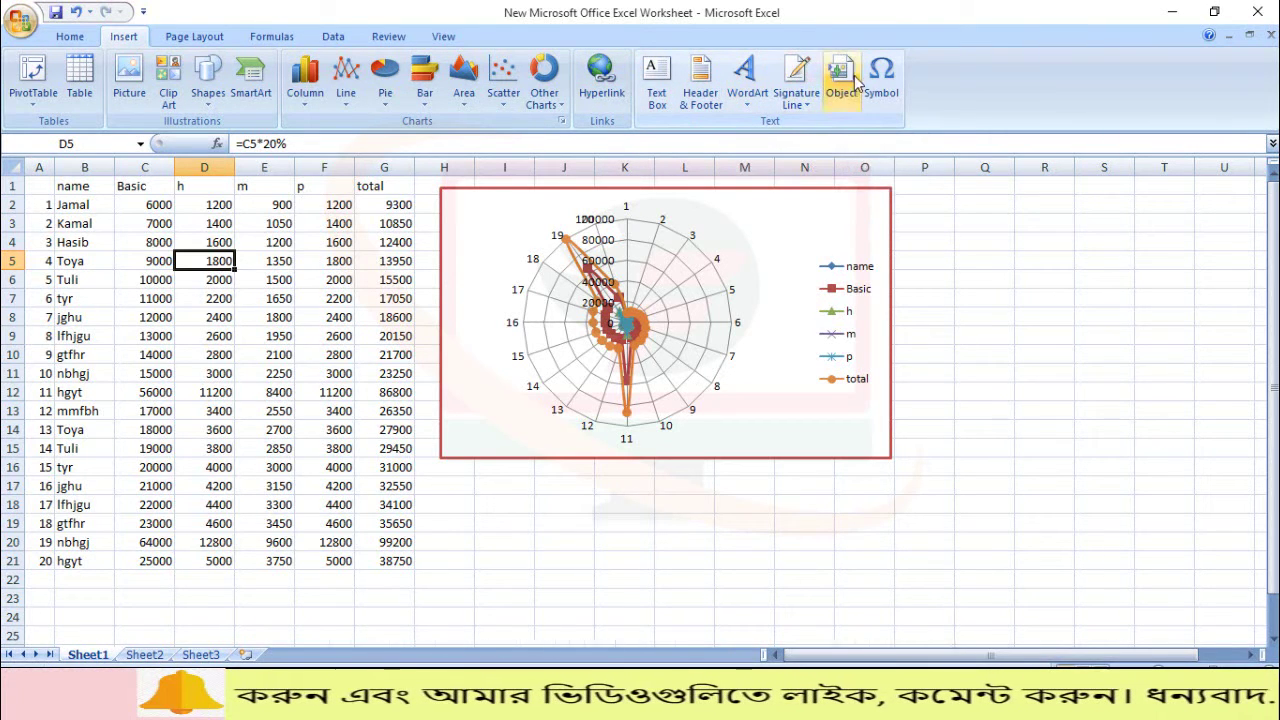
{"action": "left_click", "coordinate": [798, 100]}
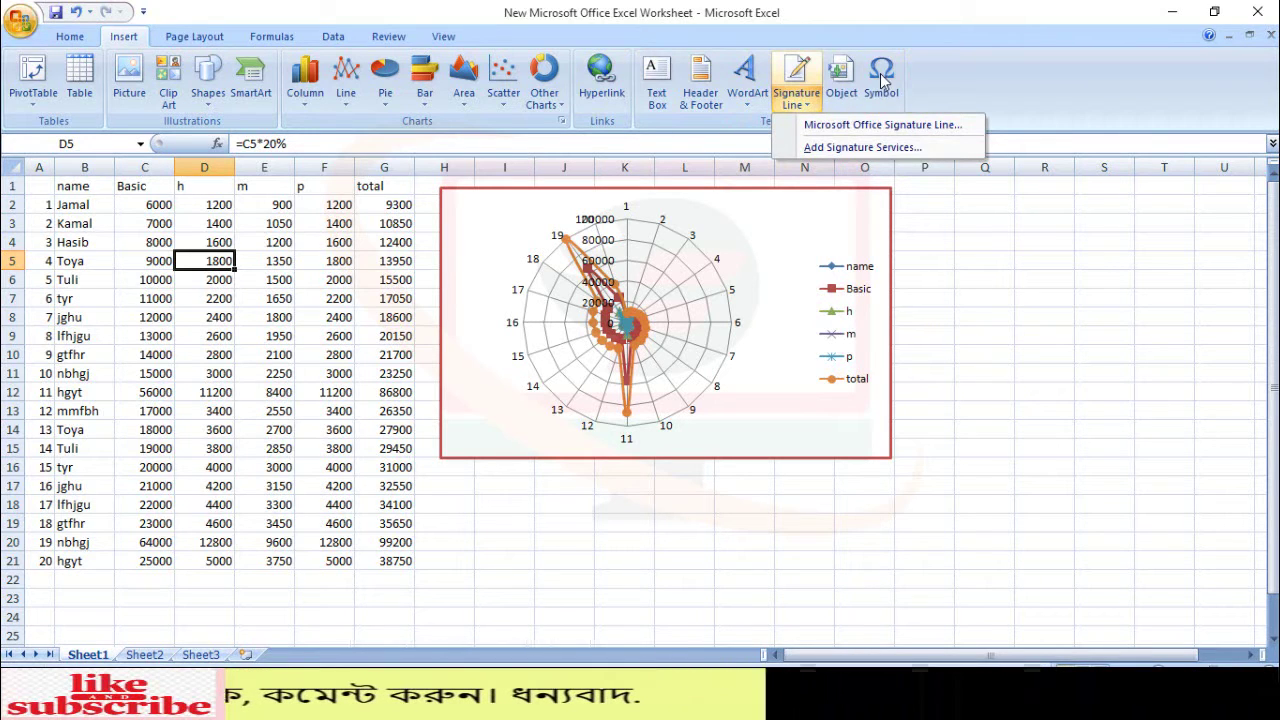
{"action": "left_click", "coordinate": [381, 450]}
{"action": "left_click", "coordinate": [381, 450]}
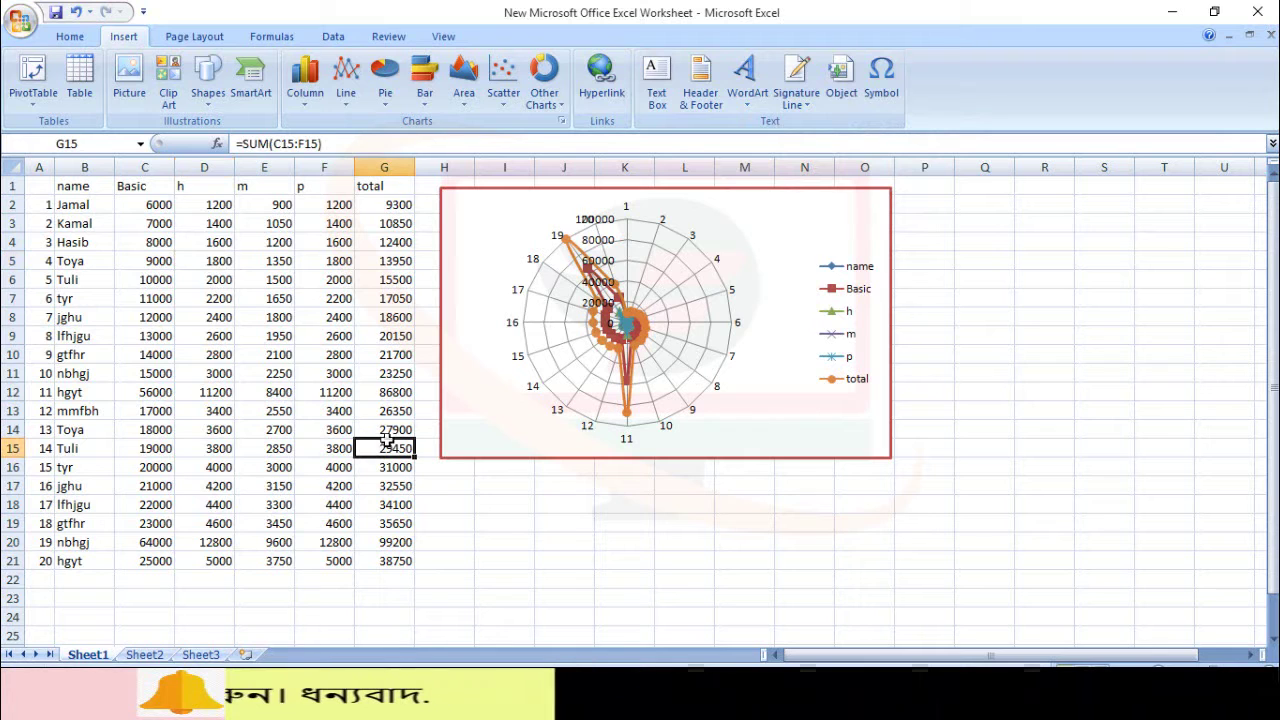
{"action": "left_click", "coordinate": [881, 80]}
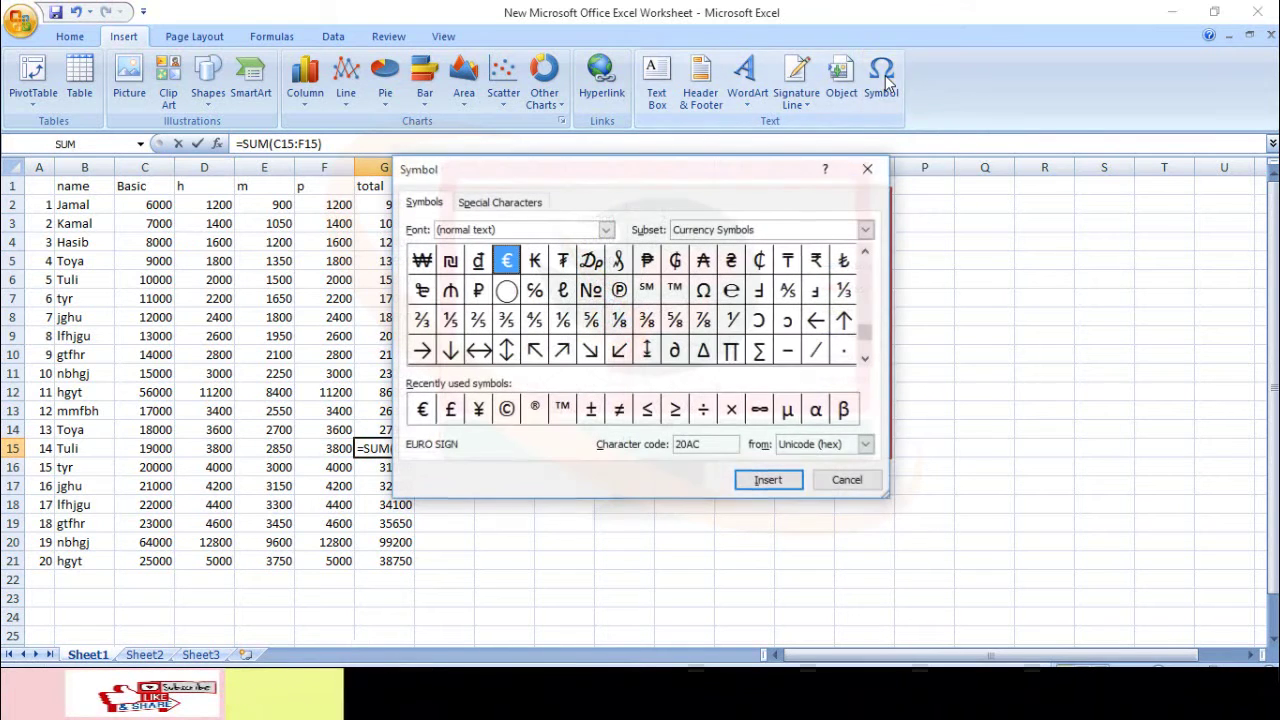
{"action": "left_click", "coordinate": [619, 290]}
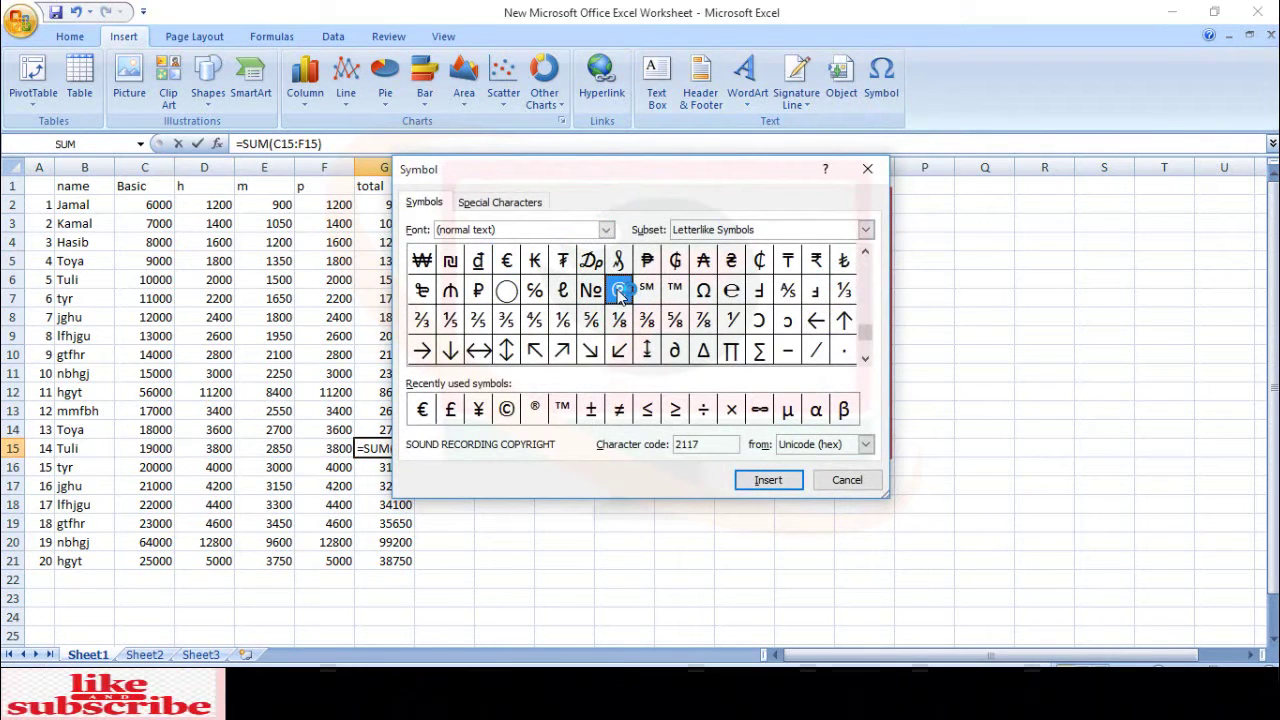
{"action": "left_click", "coordinate": [846, 482]}
{"action": "left_click", "coordinate": [444, 523]}
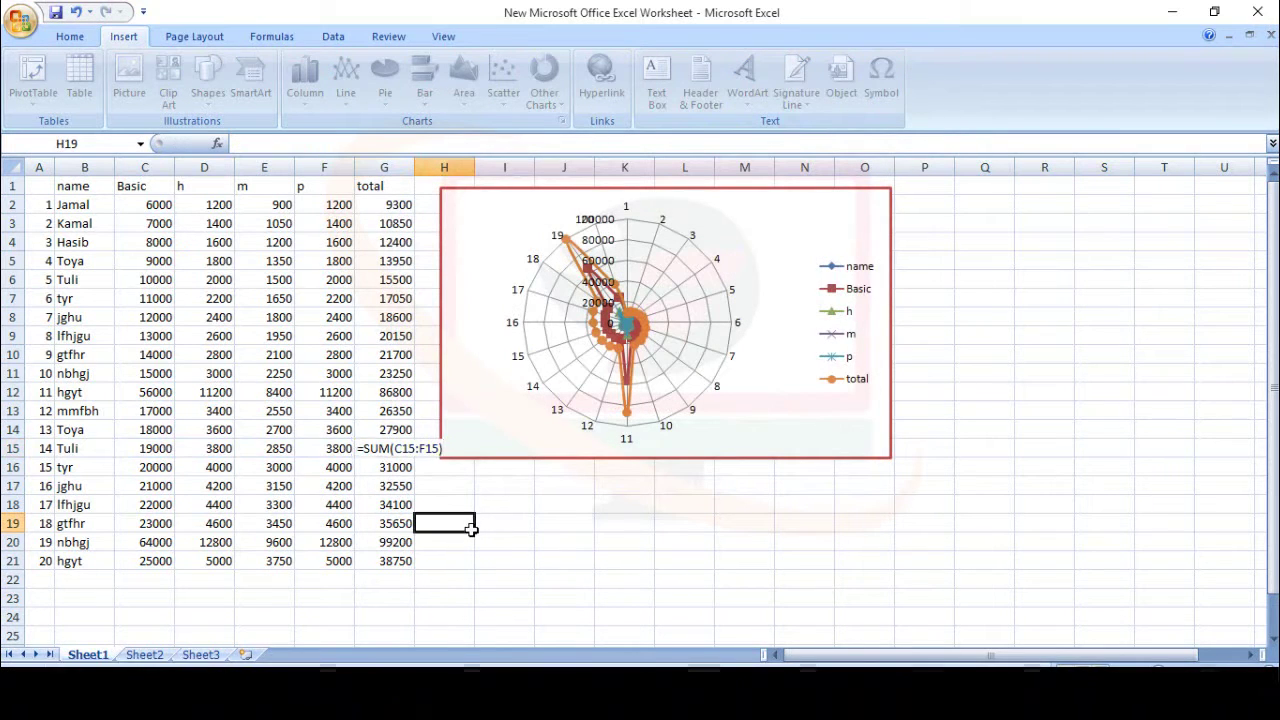
Step: Insert two ℗ symbols (code 2117, Letterlike Symbols) into cell J20 using Insert > Symbol
{"action": "left_click", "coordinate": [576, 537]}
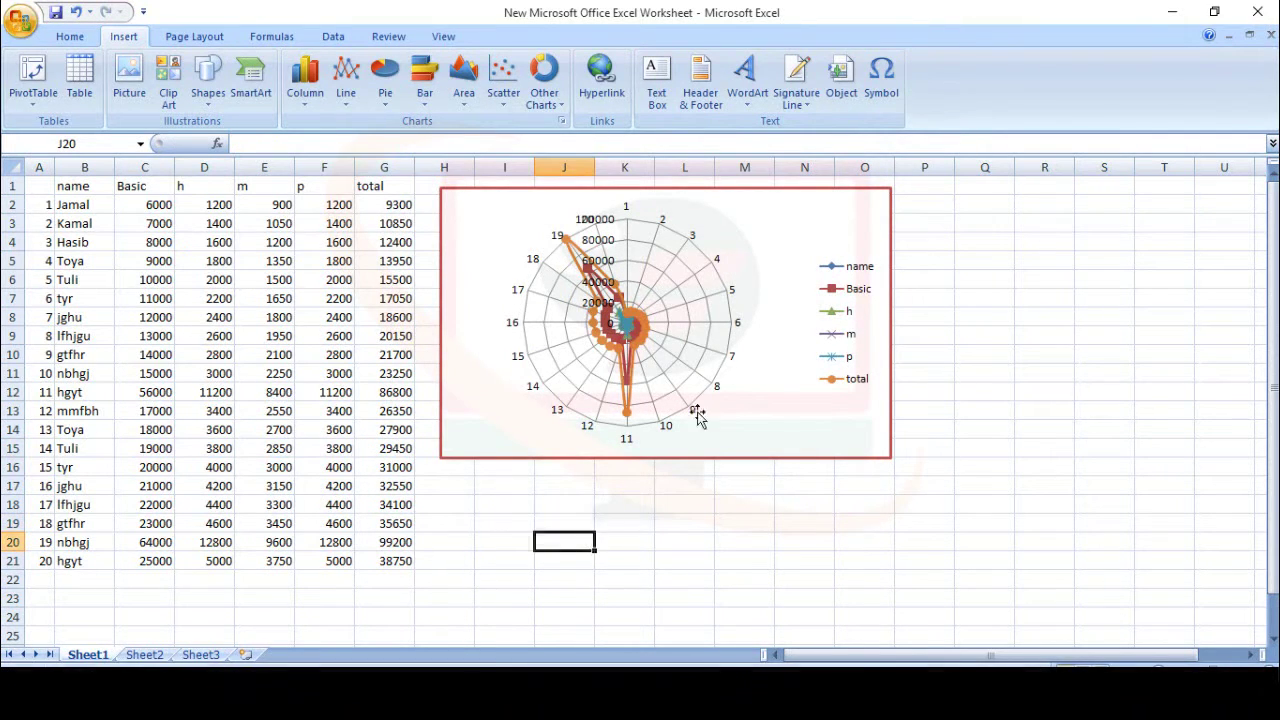
{"action": "left_click", "coordinate": [869, 86]}
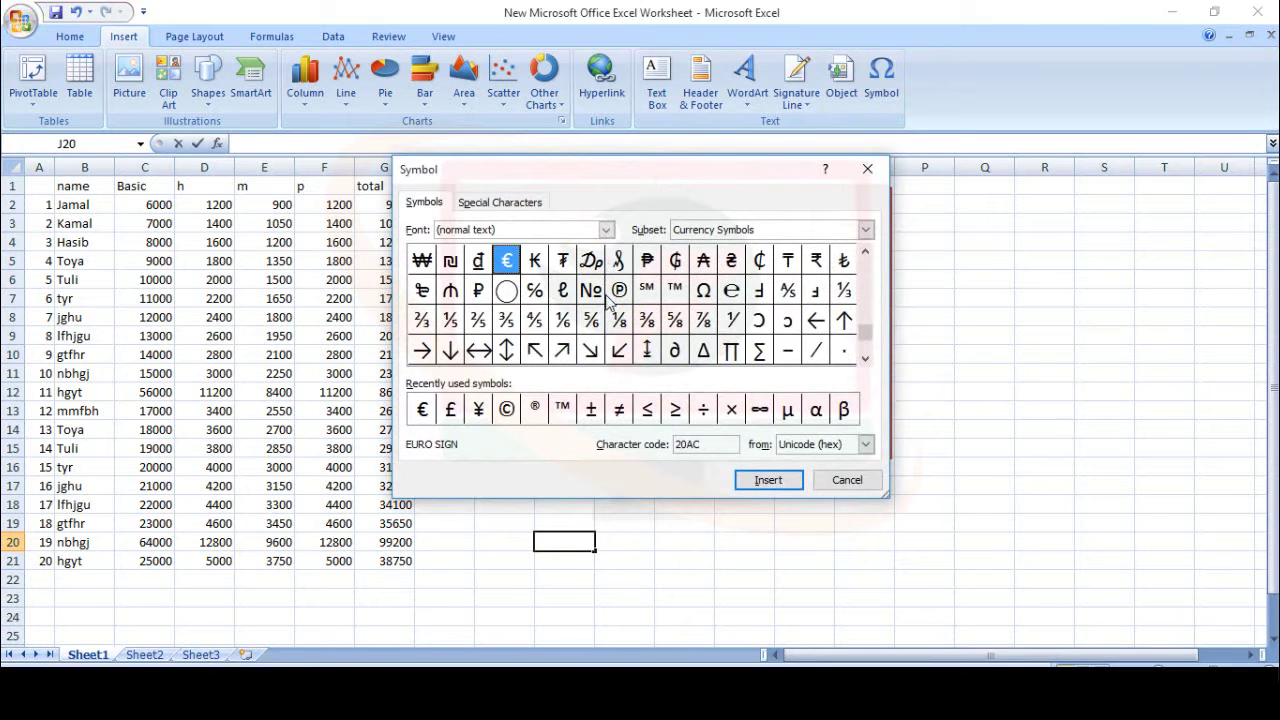
{"action": "left_click", "coordinate": [619, 295]}
{"action": "left_click", "coordinate": [768, 480]}
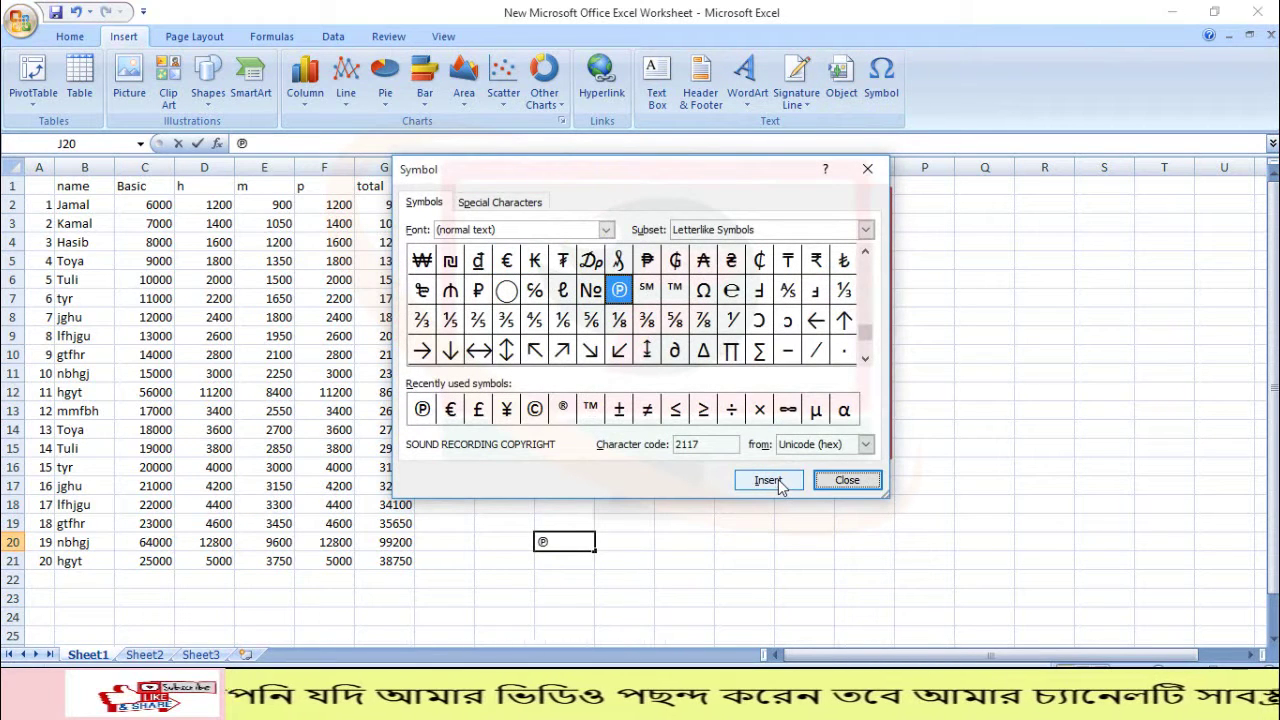
{"action": "left_click", "coordinate": [777, 485]}
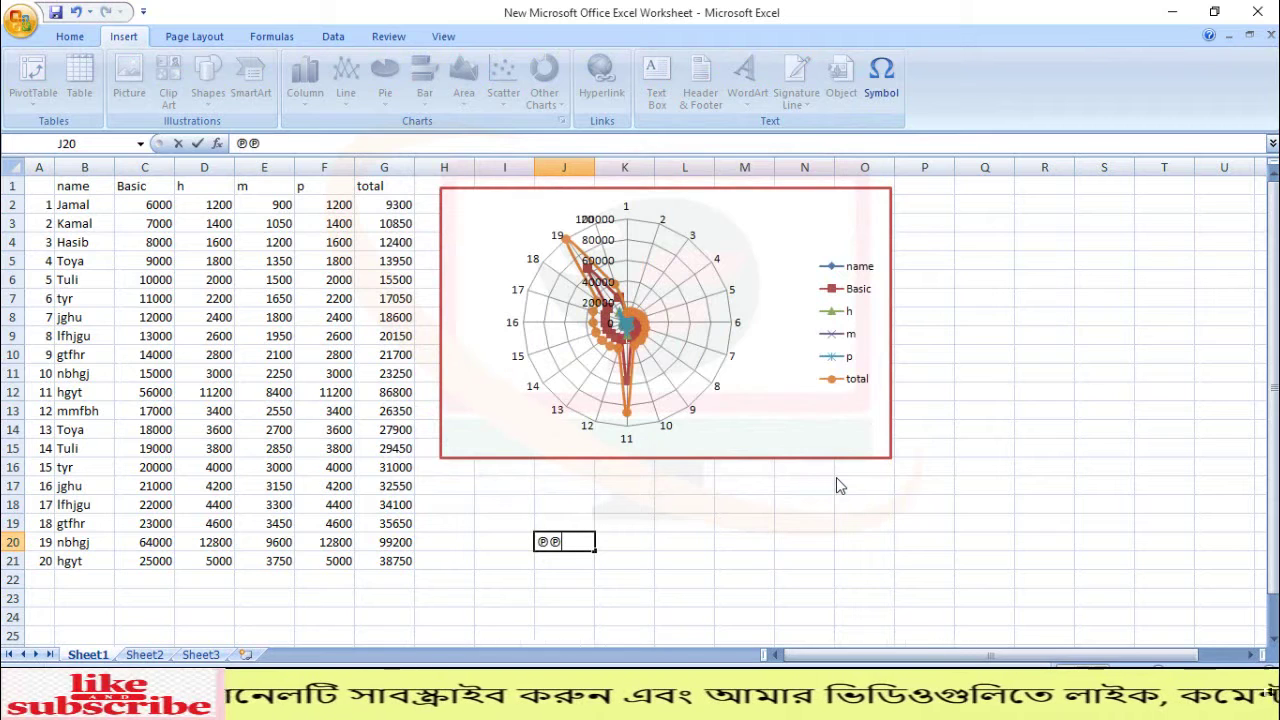
{"action": "left_click", "coordinate": [745, 464]}
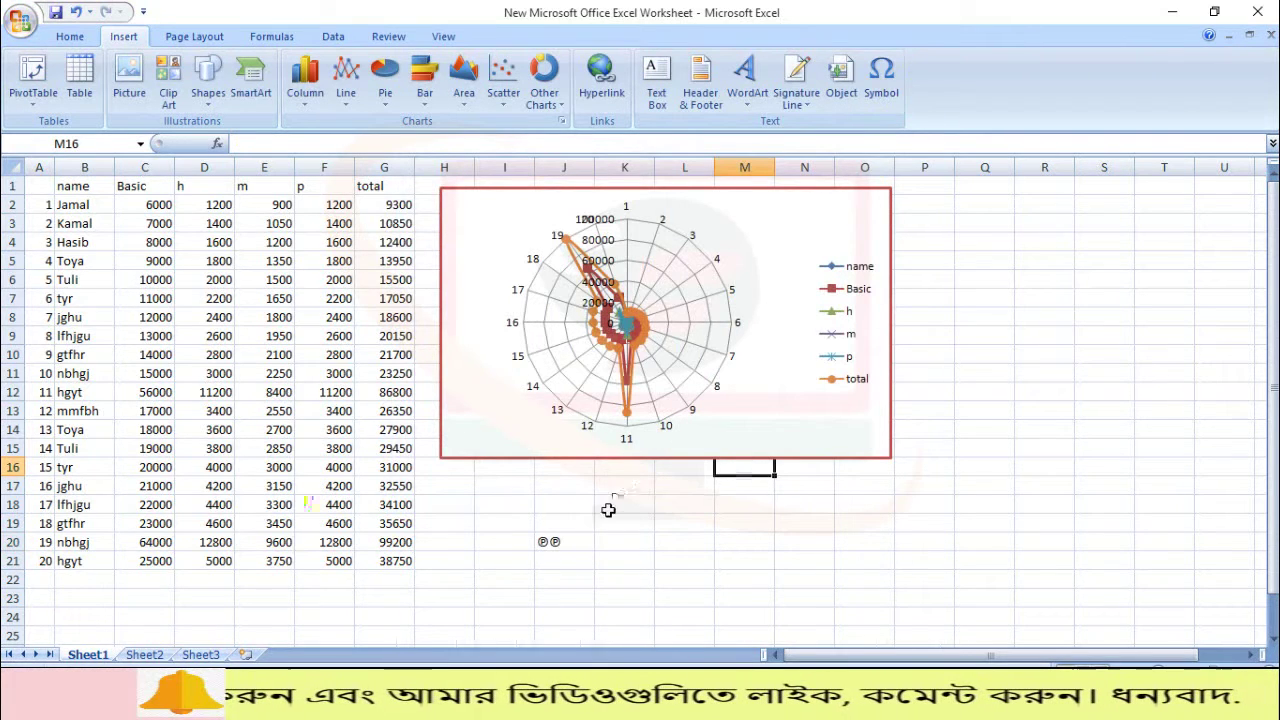